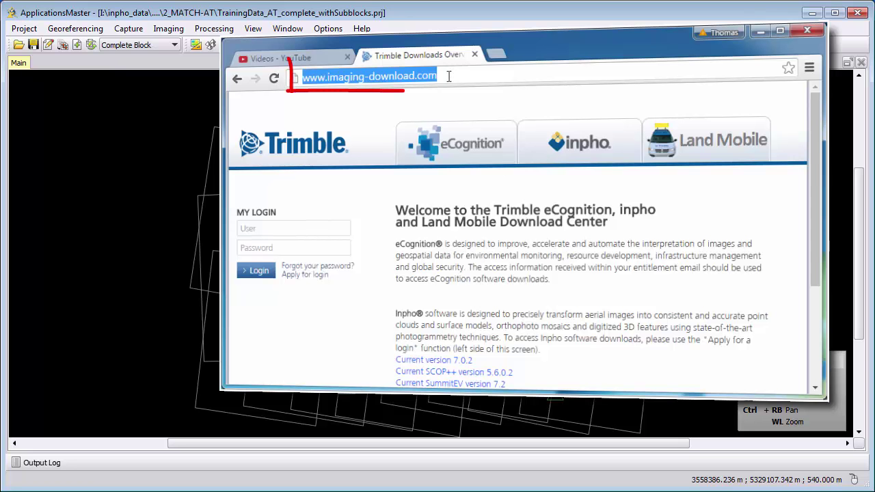
Log in to the Trimble Download Center with the account user name and password
{"action": "left_click", "coordinate": [295, 230]}
{"action": "type", "text": "trainee"}
{"action": "key", "text": "Tab"}
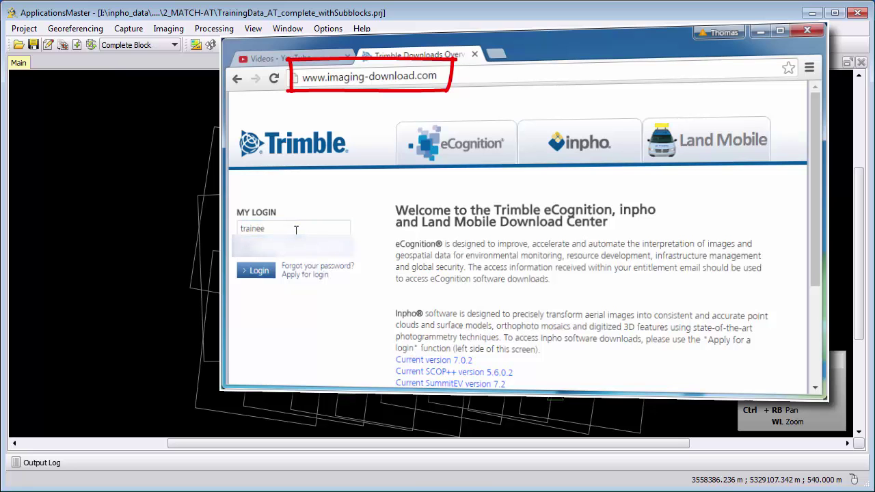
{"action": "key", "text": "Return"}
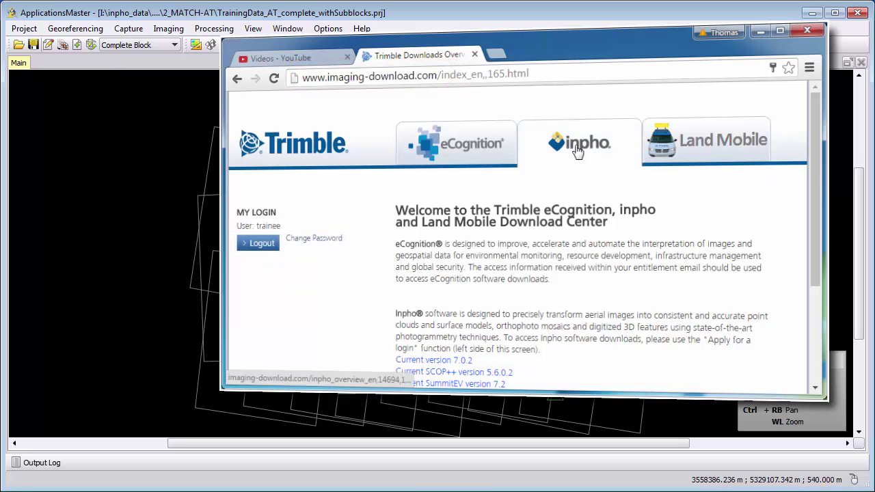
Browse inpho > Product Downloads > Trimble Photogrammetry > Sample Data to list the TrainingData_CCD datasets
{"action": "left_click", "coordinate": [578, 150]}
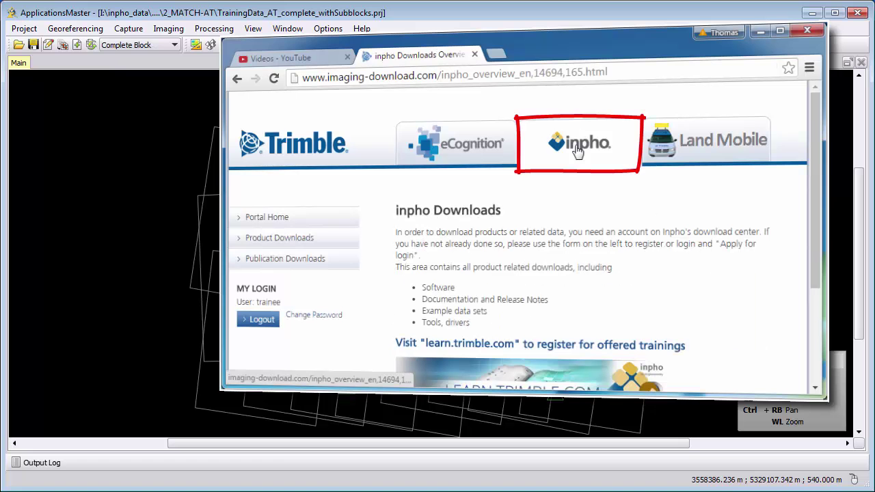
{"action": "left_click", "coordinate": [287, 239]}
{"action": "left_click_drag", "start_coordinate": [814, 178], "coordinate": [819, 256]}
{"action": "left_click", "coordinate": [504, 200]}
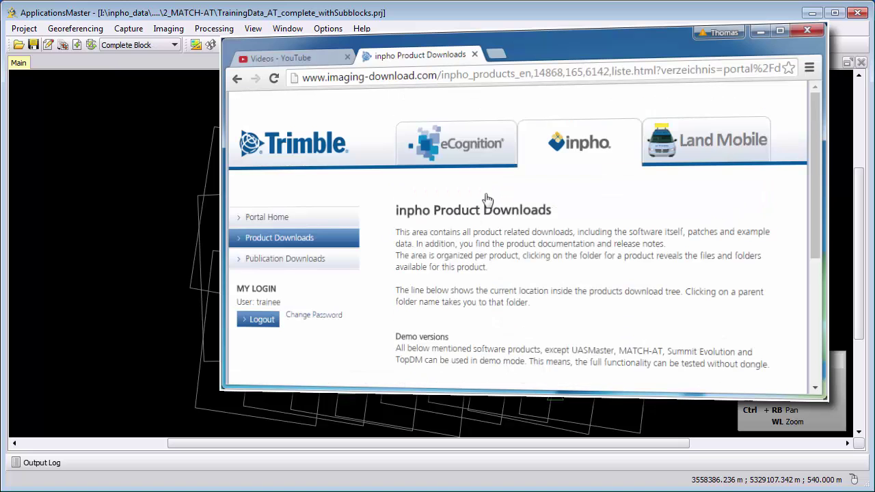
{"action": "scroll", "coordinate": [809, 202], "scroll_direction": "down", "scroll_amount": 4}
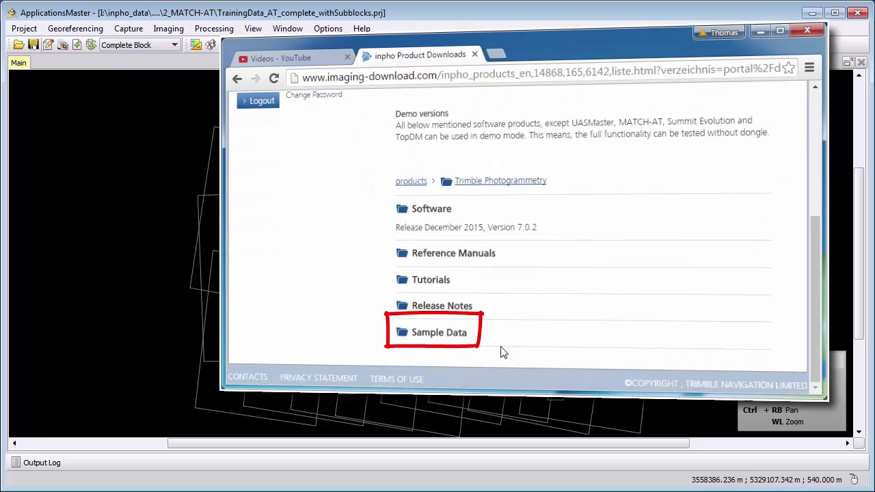
{"action": "left_click", "coordinate": [453, 335]}
{"action": "left_click_drag", "start_coordinate": [817, 168], "coordinate": [822, 309]}
{"action": "scroll", "coordinate": [528, 239], "scroll_direction": "up", "scroll_amount": 1}
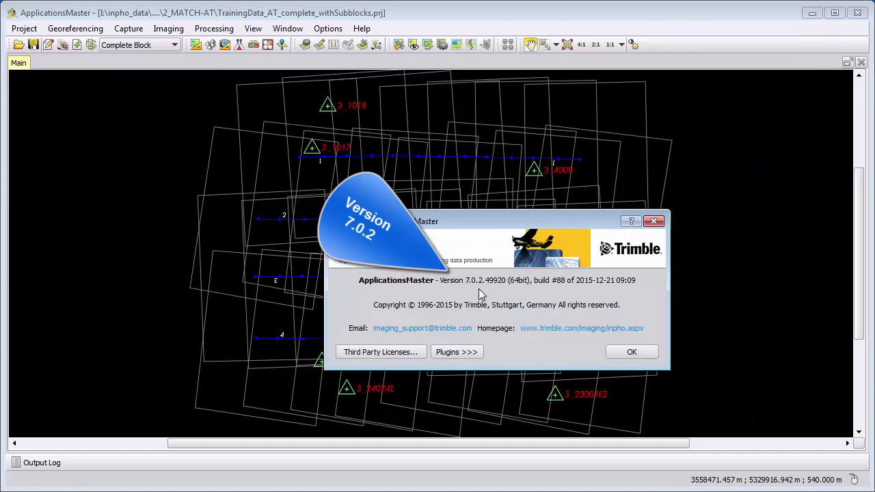
Dismiss the About box and check the North and South subblocks in the Project Editor
{"action": "left_click", "coordinate": [632, 351]}
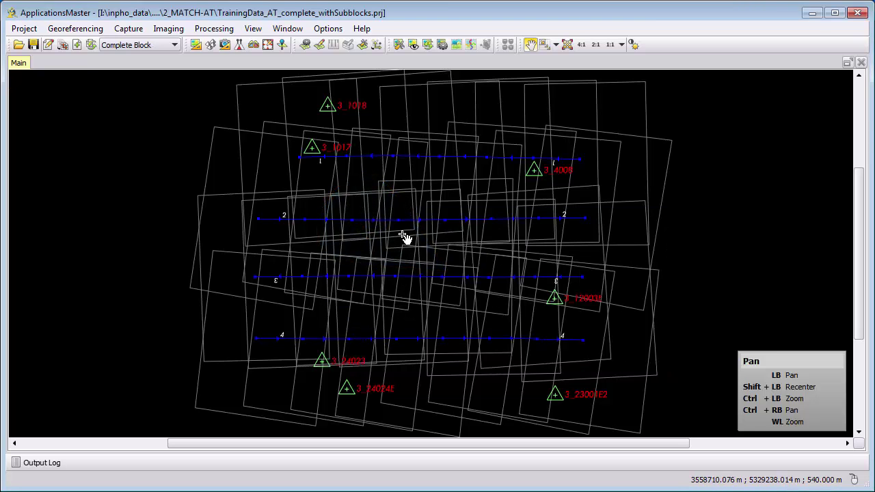
{"action": "left_click", "coordinate": [24, 29]}
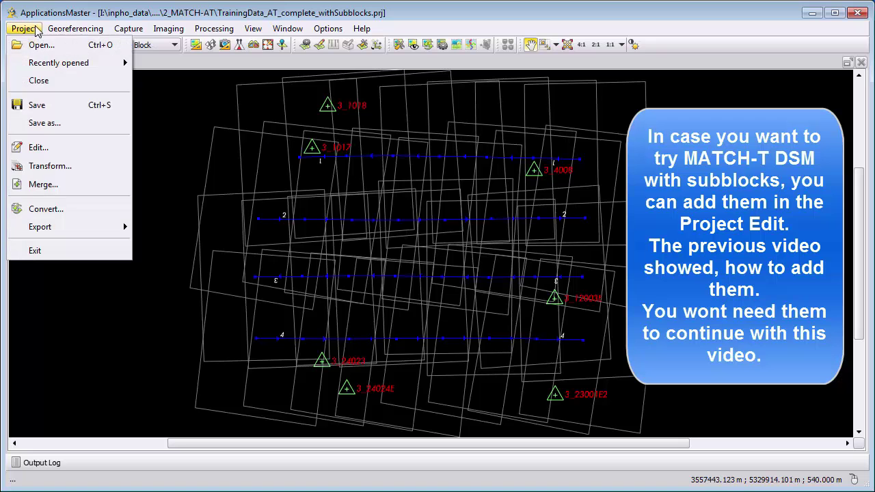
{"action": "left_click", "coordinate": [38, 149]}
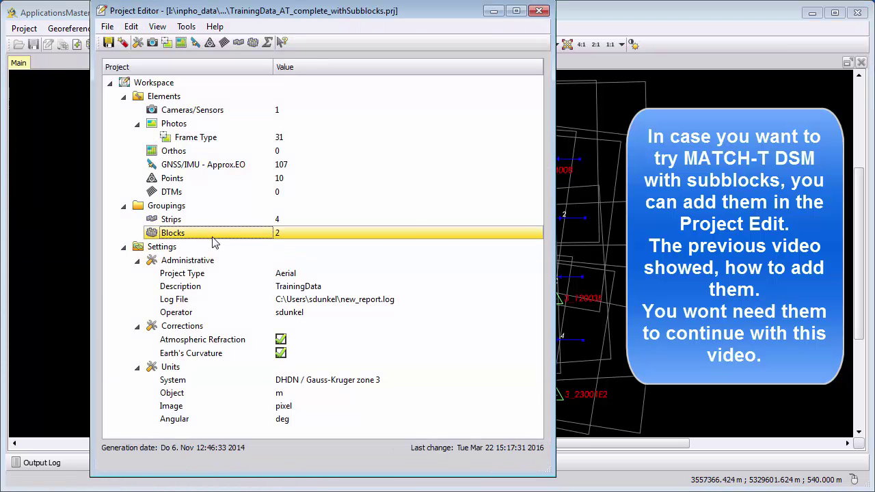
{"action": "double_click", "coordinate": [212, 236]}
{"action": "left_click", "coordinate": [93, 220]}
{"action": "left_click", "coordinate": [92, 233]}
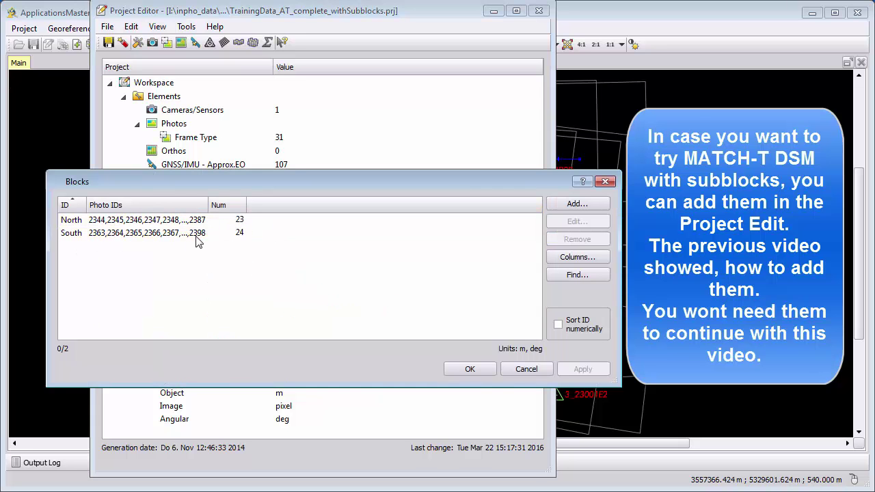
{"action": "left_click", "coordinate": [276, 266]}
{"action": "left_click", "coordinate": [469, 372]}
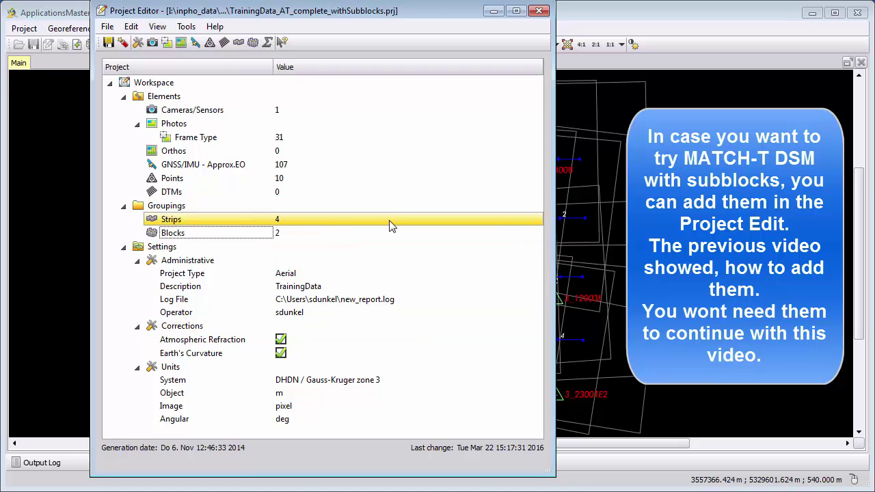
Verify all 31 frame photos are marked online, then close the Project Editor
{"action": "left_click_drag", "start_coordinate": [436, 14], "coordinate": [443, 20]}
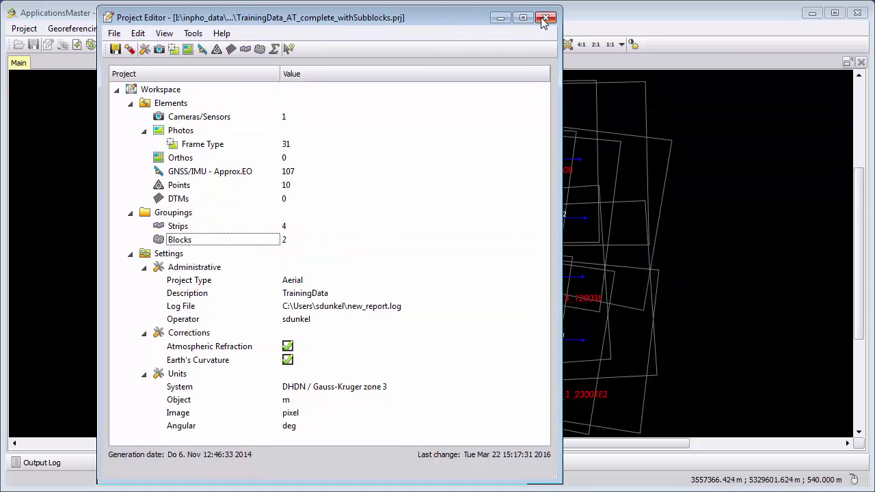
{"action": "double_click", "coordinate": [199, 143]}
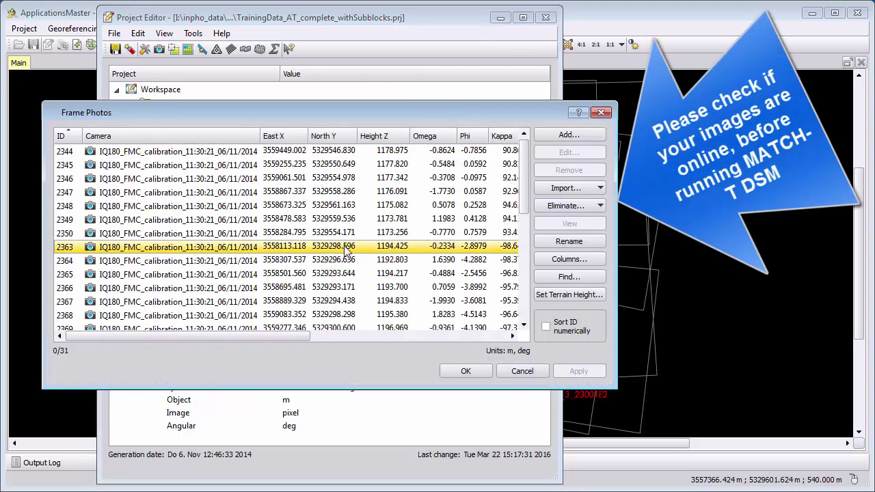
{"action": "left_click_drag", "start_coordinate": [287, 336], "coordinate": [394, 337]}
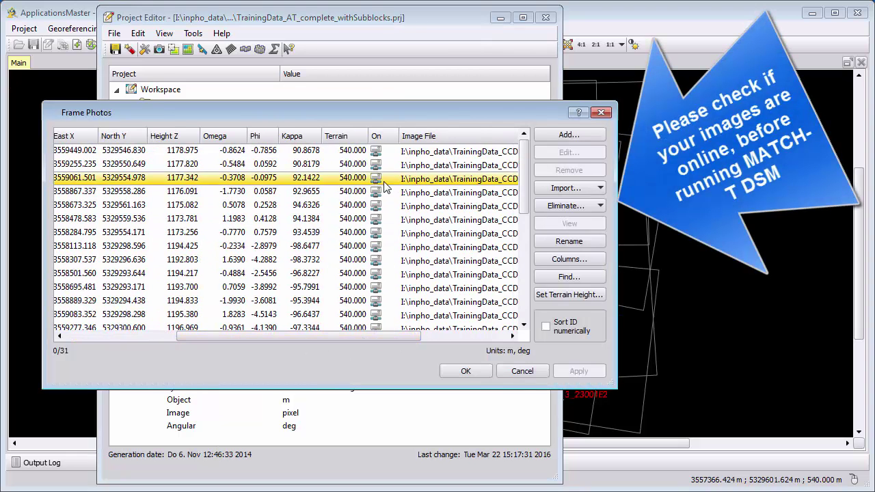
{"action": "left_click", "coordinate": [477, 371]}
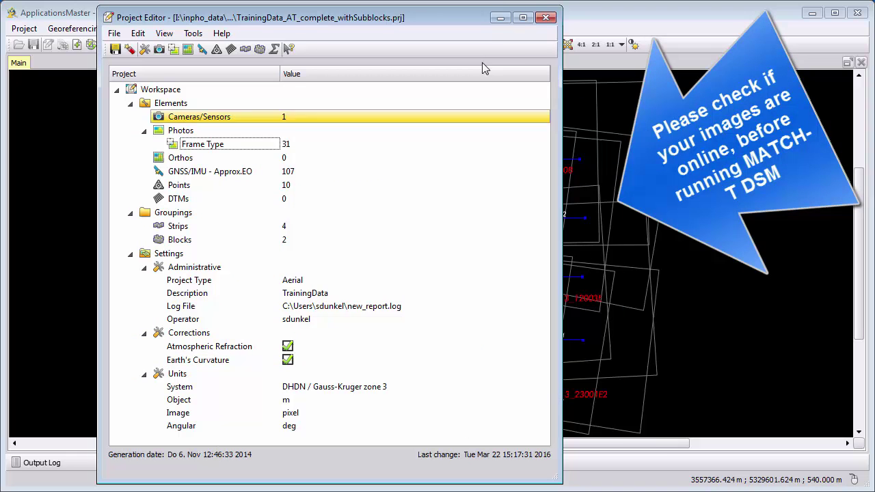
{"action": "left_click", "coordinate": [545, 17]}
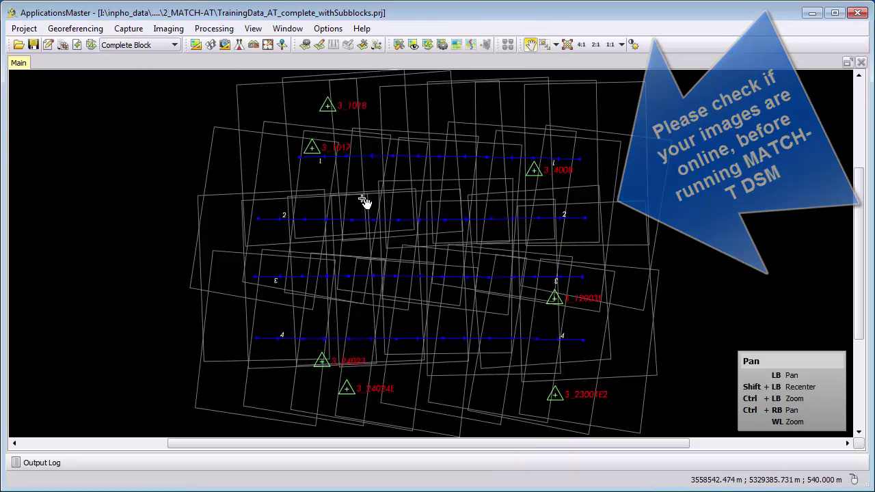
Launch MATCH-T DSM from the Capture menu to open the empty Match-T Commander
{"action": "left_click", "coordinate": [138, 30]}
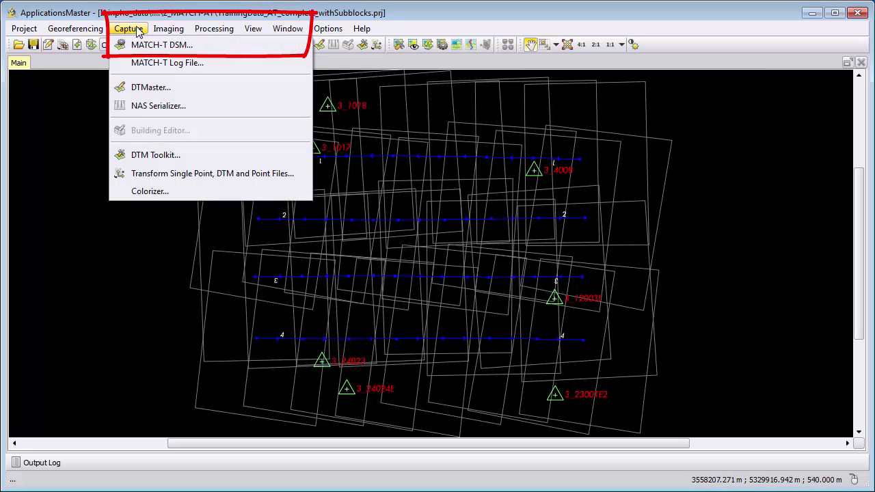
{"action": "left_click", "coordinate": [172, 46]}
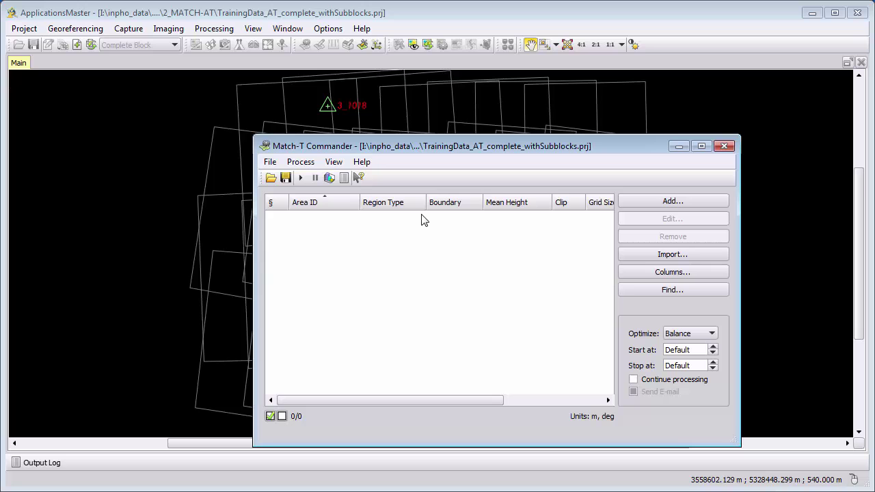
Add a new processing area, keeping Complete as the block boundary
{"action": "left_click", "coordinate": [656, 201]}
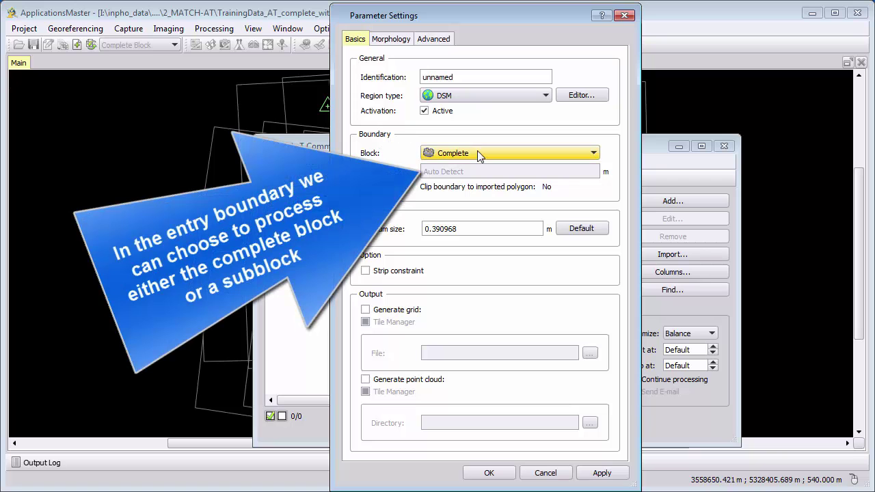
{"action": "left_click", "coordinate": [477, 153]}
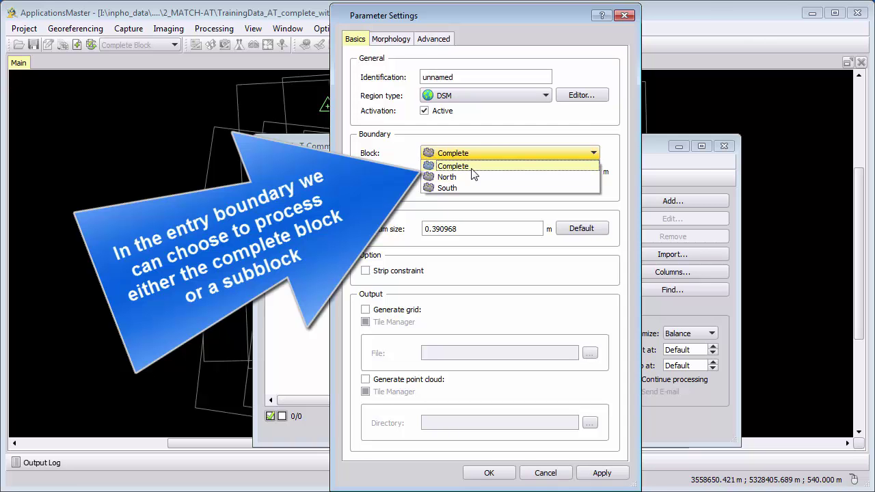
{"action": "left_click", "coordinate": [472, 168]}
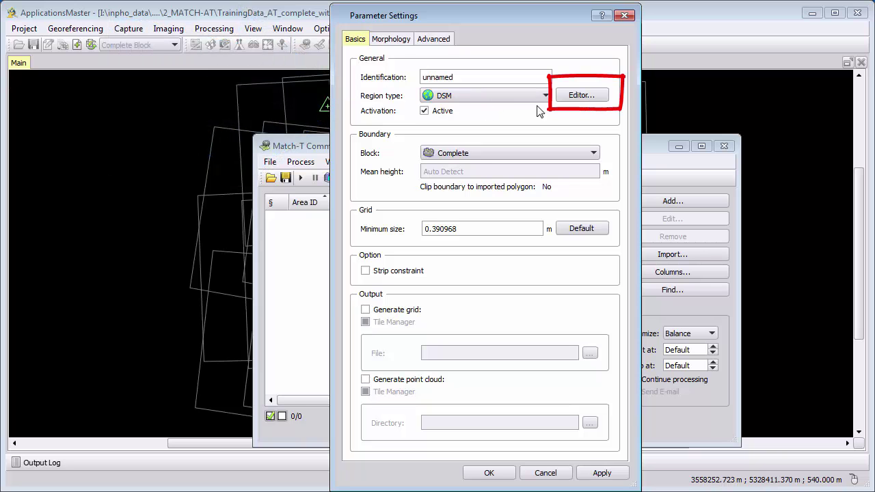
Add parameter sets DTM_Video and DSM_Video, then select DTM_Video for editing
{"action": "left_click", "coordinate": [575, 97]}
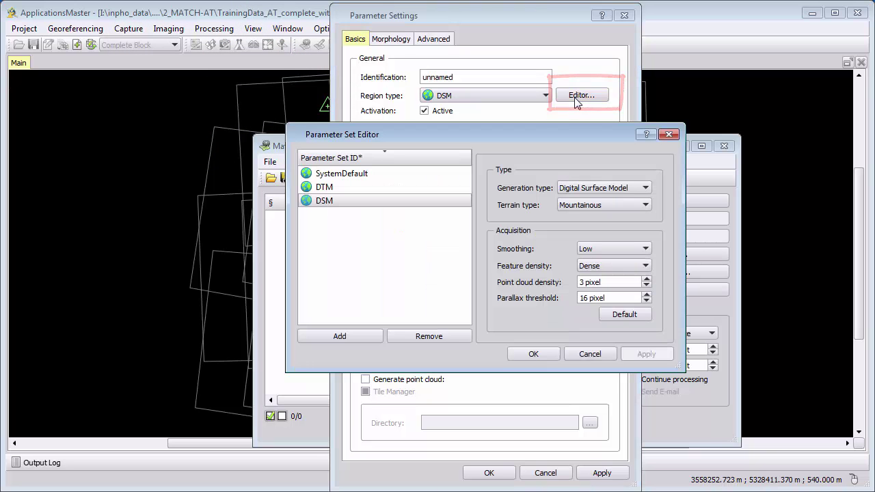
{"action": "left_click", "coordinate": [361, 336]}
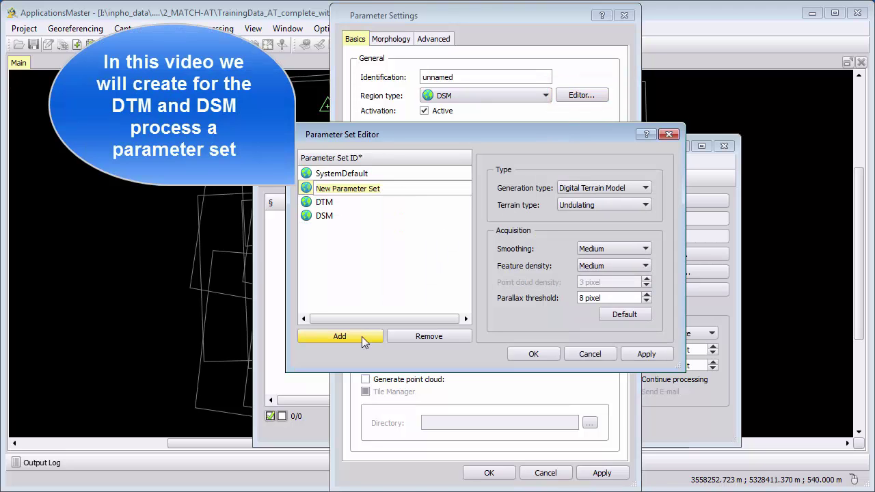
{"action": "type", "text": "DTM_Video"}
{"action": "key", "text": "Return"}
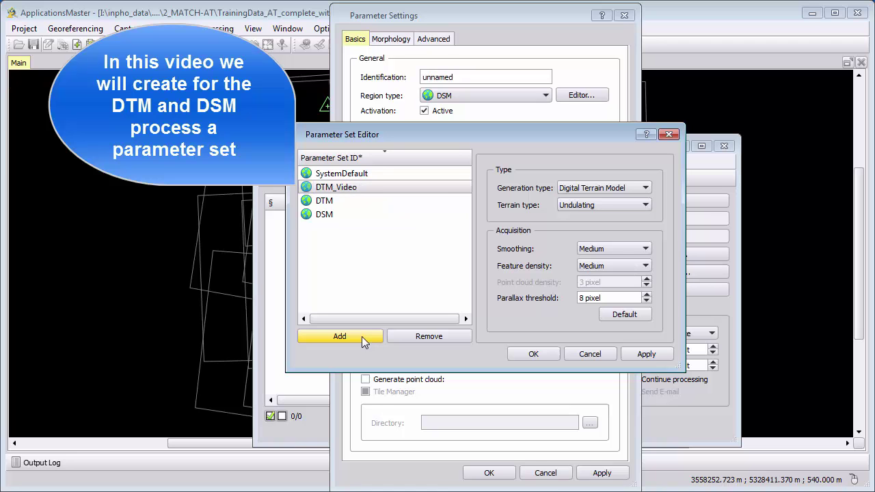
{"action": "left_click", "coordinate": [361, 337]}
{"action": "type", "text": "DSM_Video"}
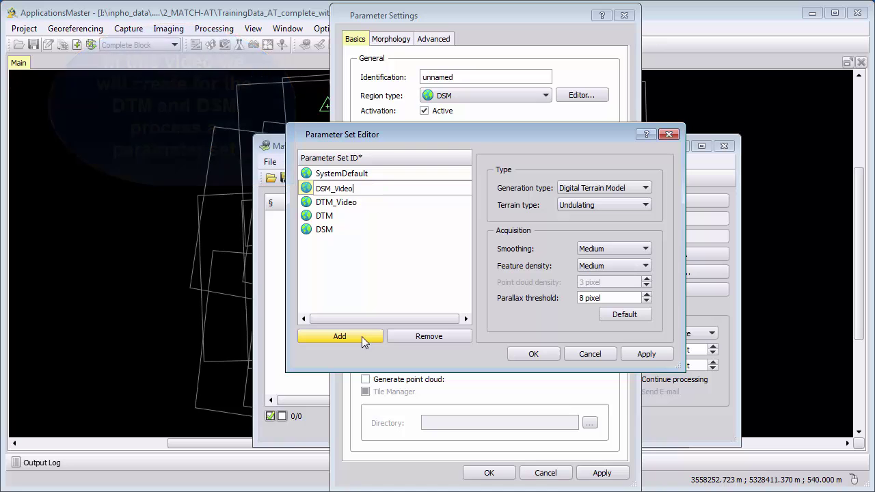
{"action": "key", "text": "Return"}
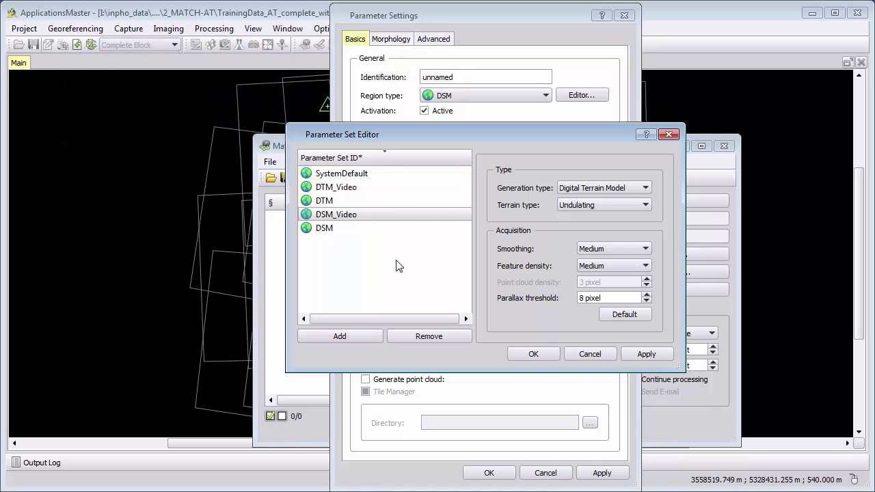
{"action": "left_click", "coordinate": [342, 193]}
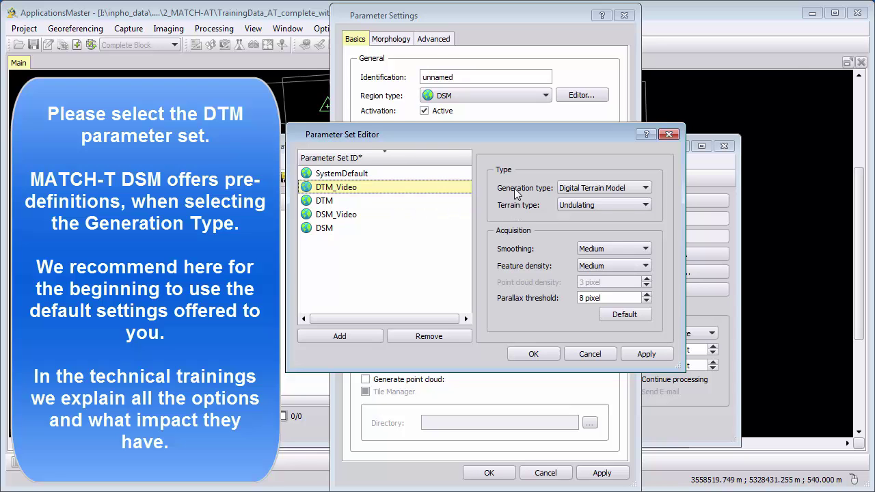
Set DTM_Video's generation type to Digital Terrain Model and reset acquisition parameters to system defaults
{"action": "left_click", "coordinate": [568, 188]}
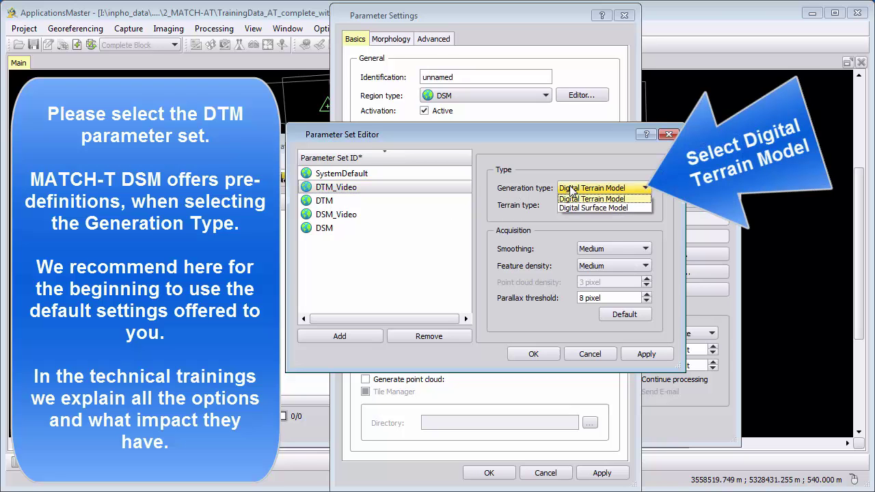
{"action": "left_click", "coordinate": [598, 208]}
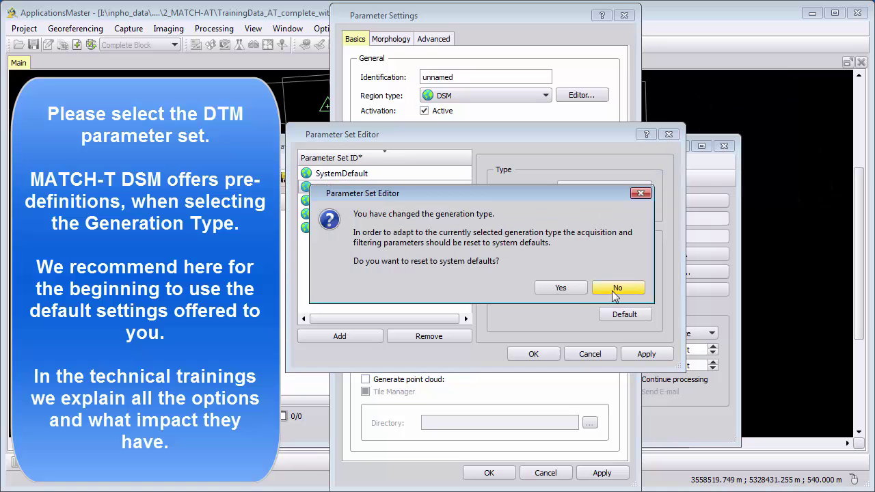
{"action": "left_click", "coordinate": [615, 287]}
{"action": "left_click", "coordinate": [607, 190]}
{"action": "left_click", "coordinate": [605, 198]}
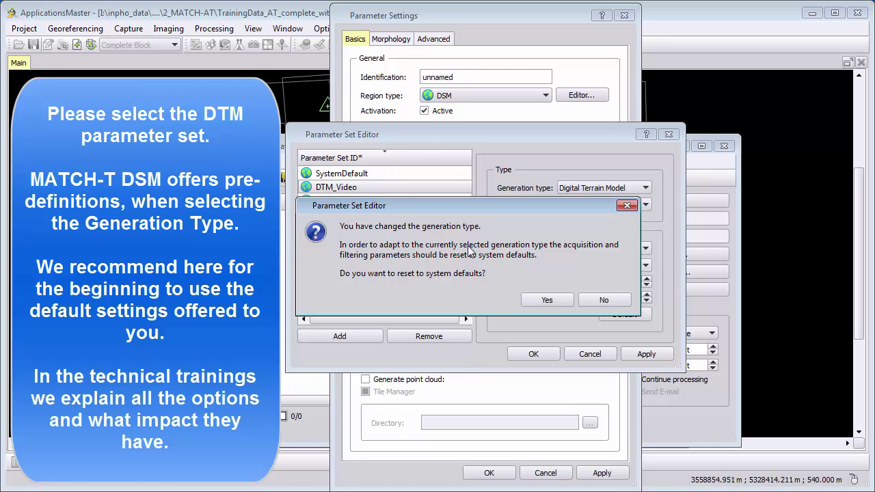
{"action": "left_click", "coordinate": [542, 303]}
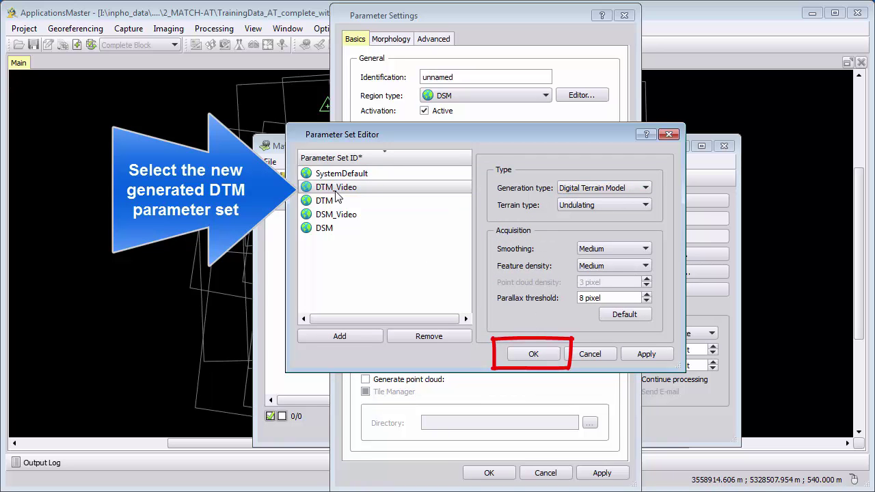
Apply region type DTM_Video to the area, resetting minimum grid size to the 1.759357 m default
{"action": "left_click", "coordinate": [552, 360]}
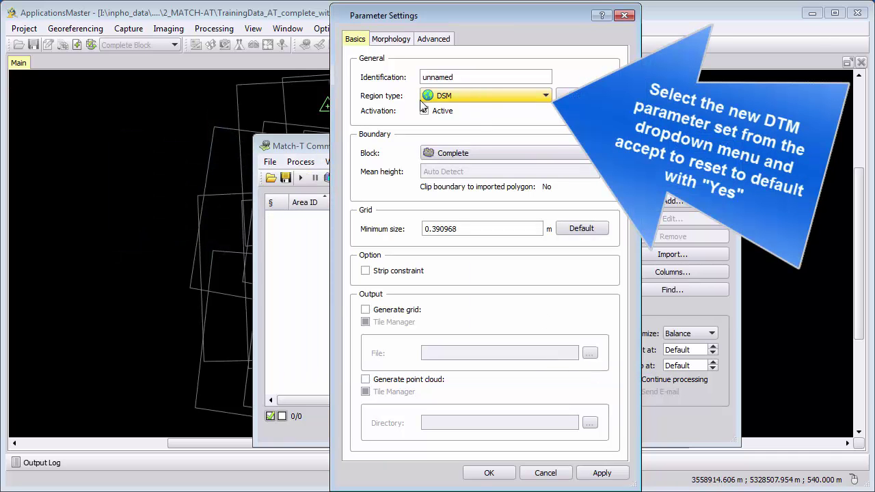
{"action": "left_click", "coordinate": [445, 100]}
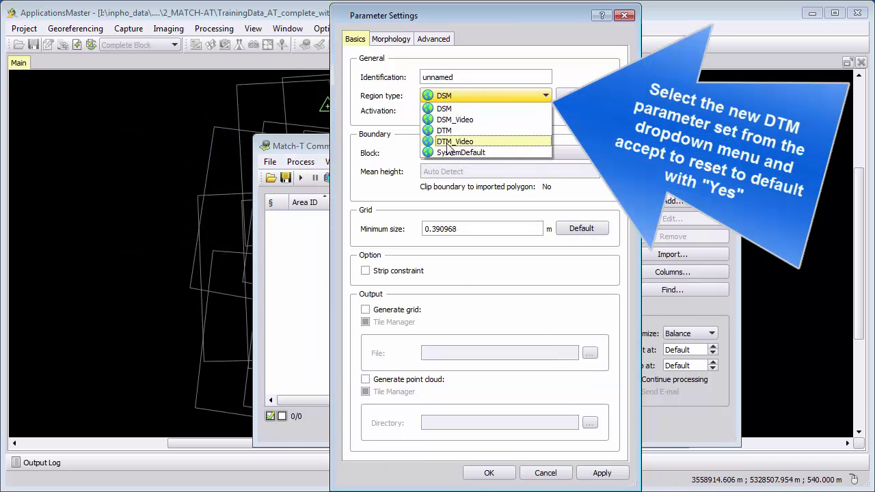
{"action": "left_click", "coordinate": [445, 131]}
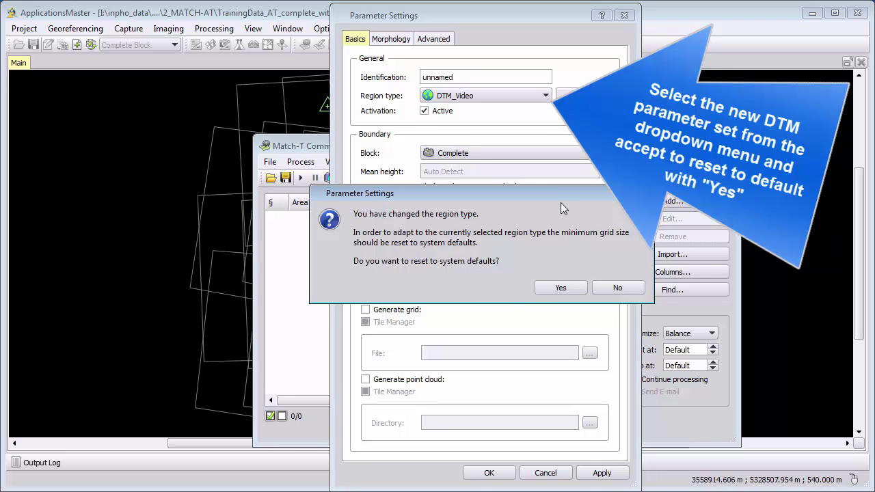
{"action": "left_click_drag", "start_coordinate": [557, 195], "coordinate": [318, 178]}
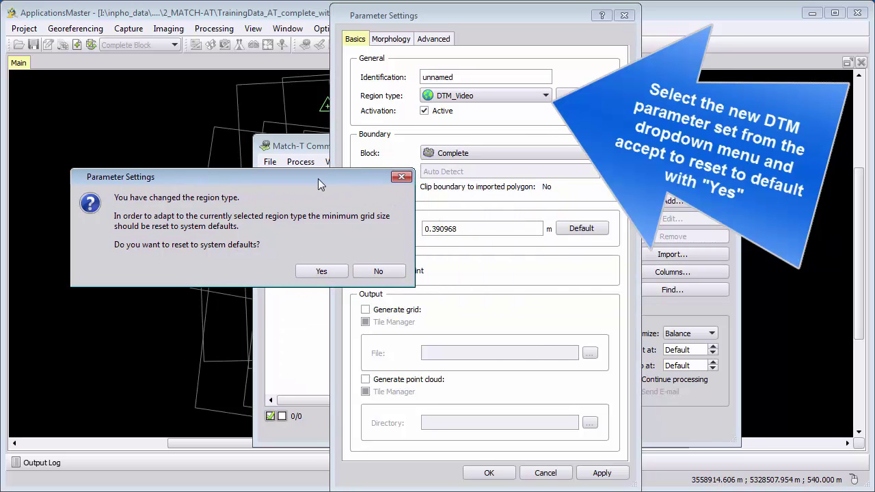
{"action": "left_click", "coordinate": [305, 273]}
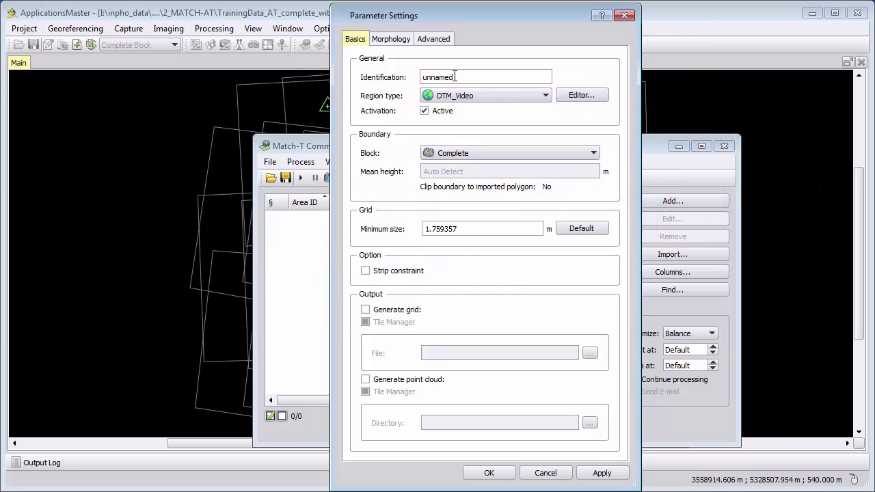
Enter DTMVideo as the area identification and change the minimum grid size to 2 m
{"action": "type", "text": "DTMVideo"}
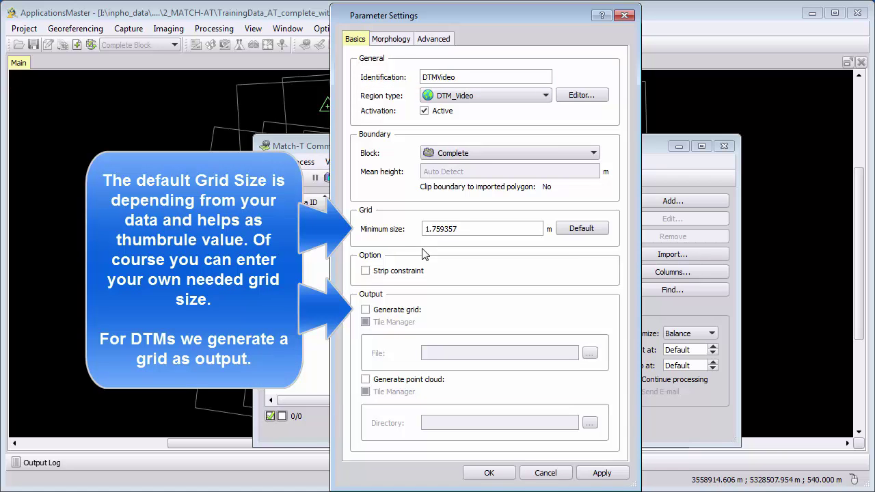
{"action": "double_click", "coordinate": [423, 230]}
{"action": "type", "text": "2"}
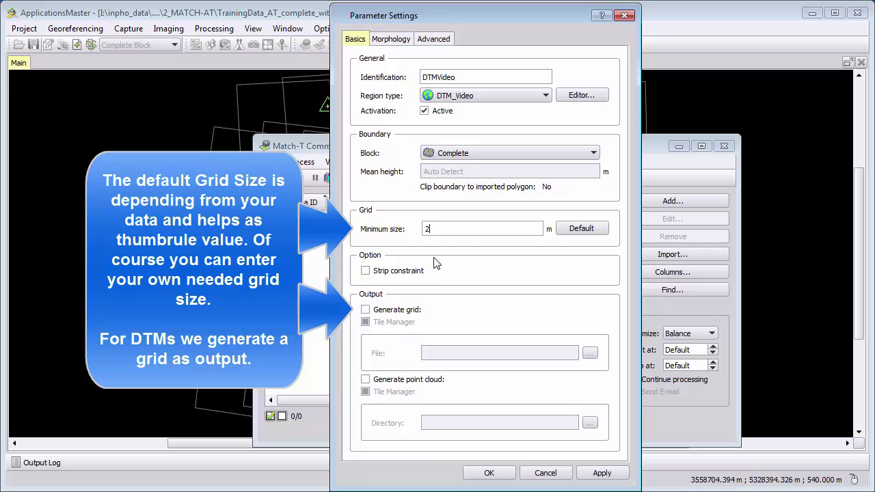
Enable Generate grid with output file DTMVideo.dtm in the DTM Video folder
{"action": "left_click", "coordinate": [367, 311]}
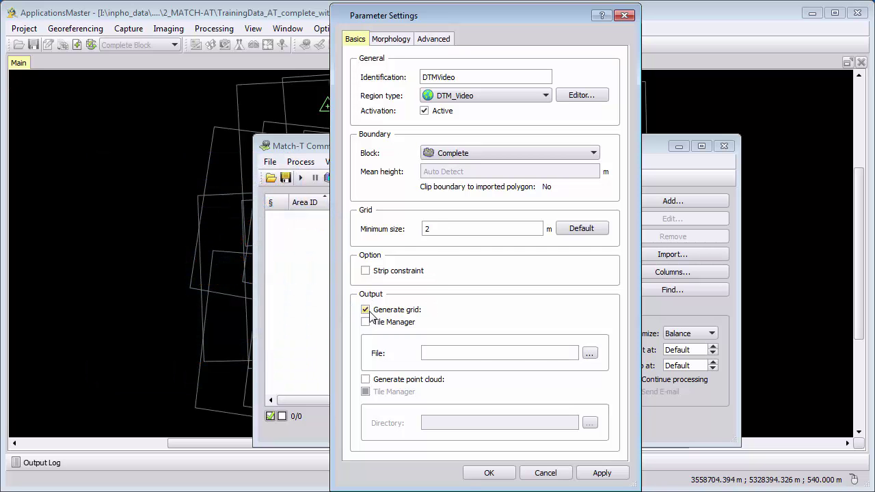
{"action": "left_click", "coordinate": [590, 353]}
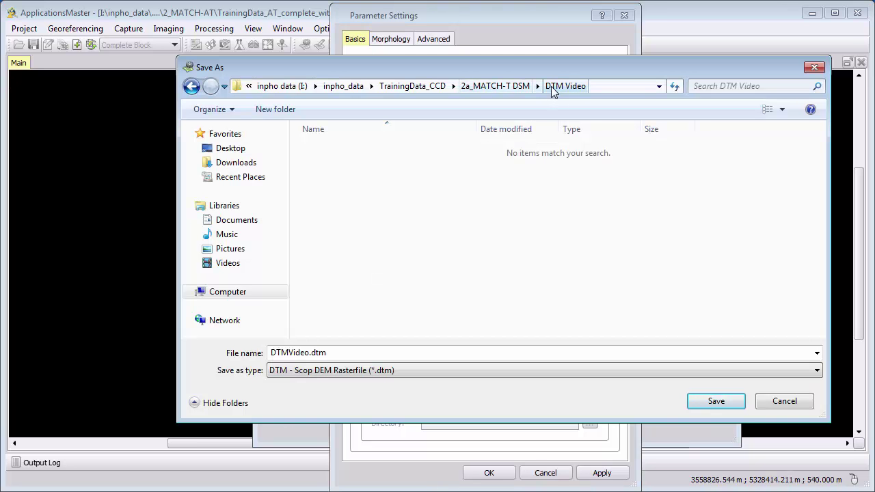
{"action": "left_click", "coordinate": [713, 401]}
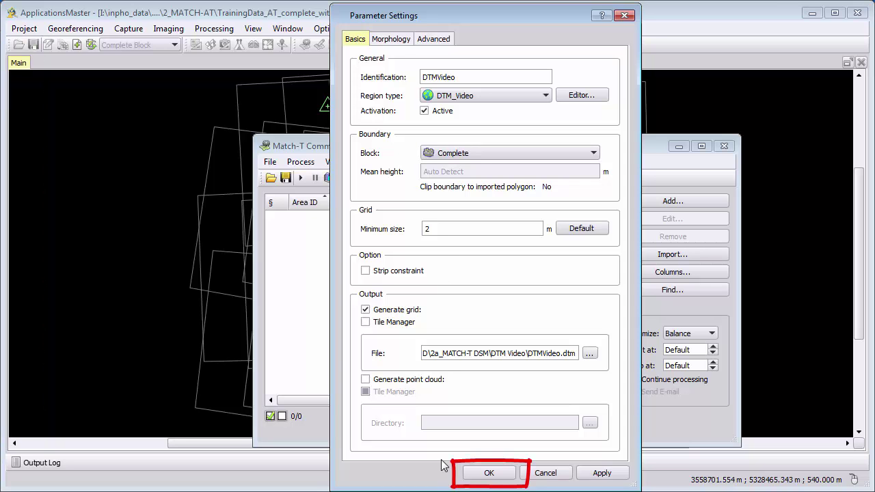
Confirm the DTMVideo area so it appears in the queue checked, with Complete boundary
{"action": "left_click", "coordinate": [482, 473]}
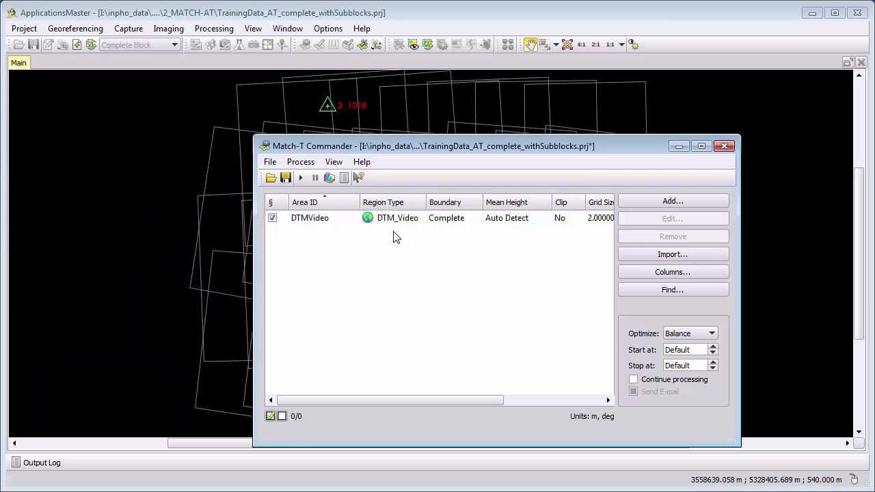
{"action": "left_click", "coordinate": [302, 162]}
{"action": "mouse_move", "coordinate": [362, 160]}
{"action": "left_click", "coordinate": [433, 221]}
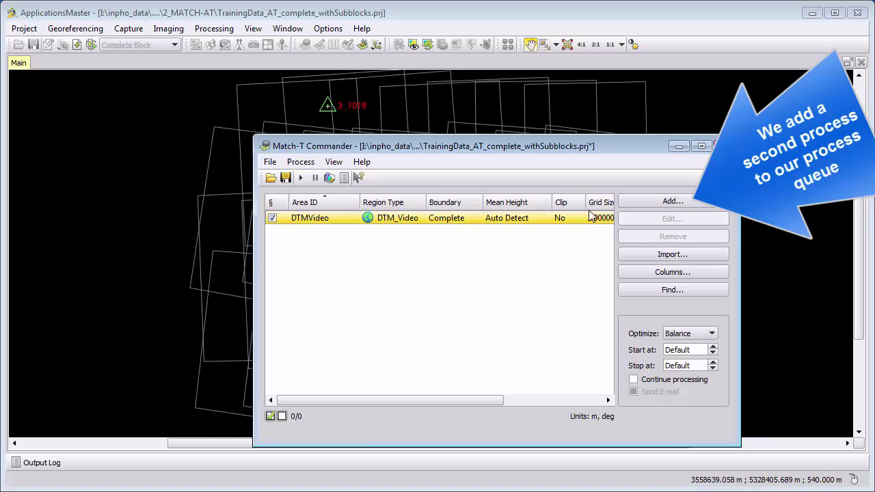
Begin adding a second area and open the DSM_Video parameter set for editing
{"action": "left_click", "coordinate": [637, 202]}
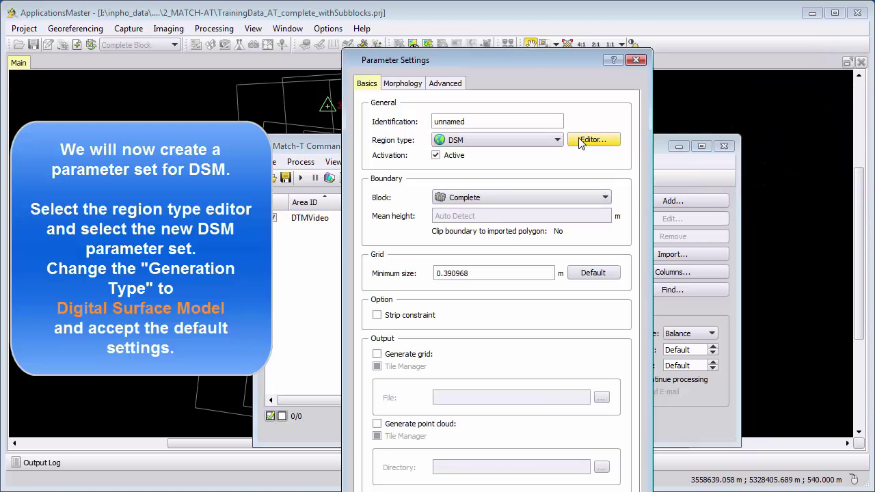
{"action": "left_click_drag", "start_coordinate": [575, 62], "coordinate": [555, 16]}
{"action": "left_click", "coordinate": [574, 96]}
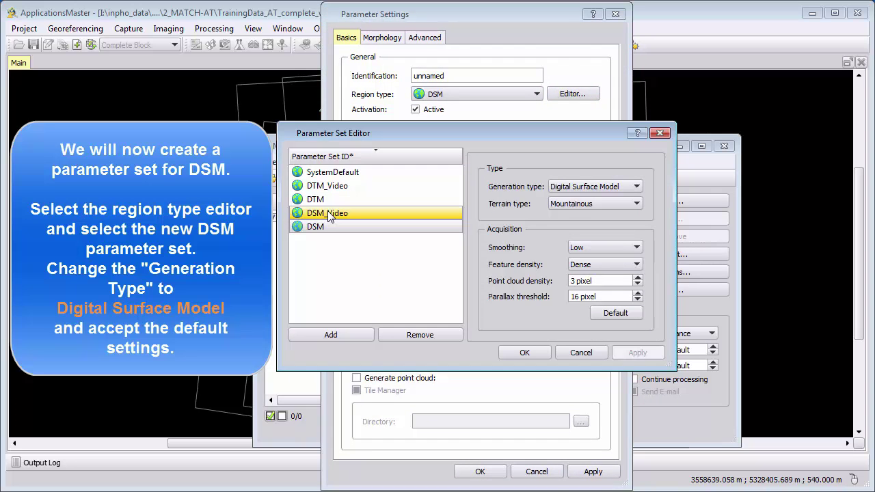
{"action": "left_click", "coordinate": [380, 228]}
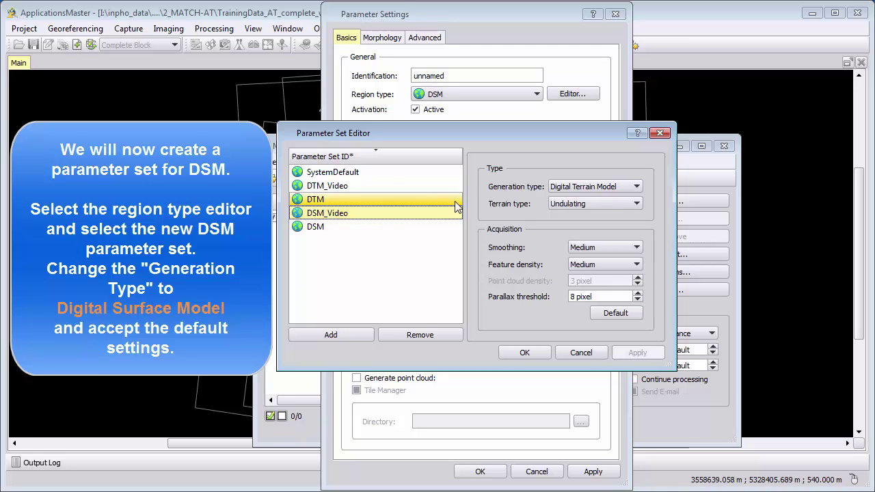
Set DSM_Video's generation type to Digital Surface Model and reset acquisition settings to defaults
{"action": "left_click", "coordinate": [565, 187]}
{"action": "left_click", "coordinate": [560, 207]}
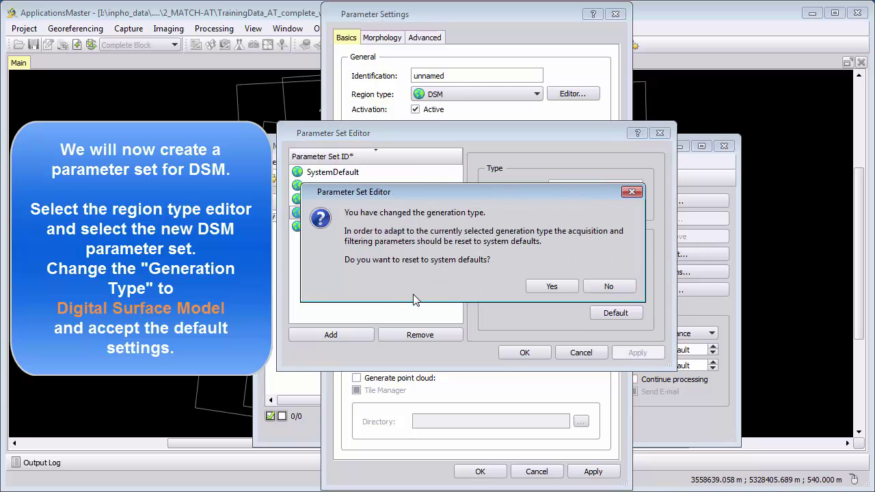
{"action": "left_click_drag", "start_coordinate": [509, 192], "coordinate": [319, 197]}
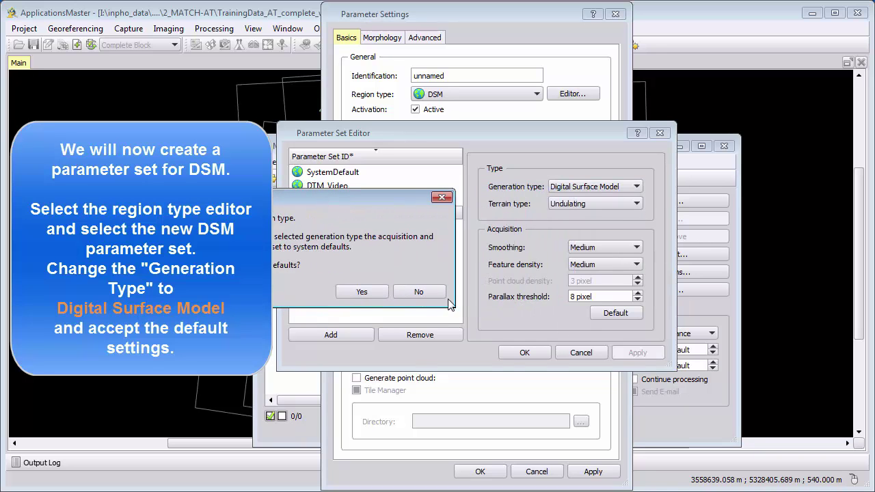
{"action": "left_click", "coordinate": [363, 292]}
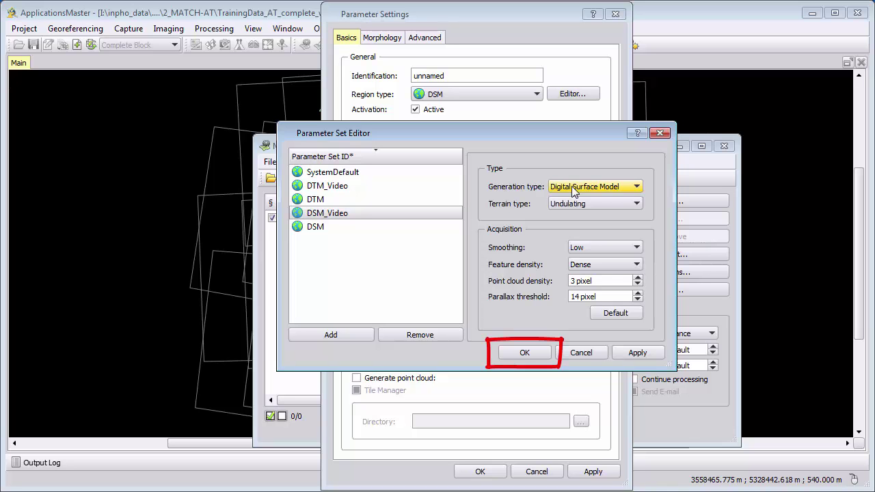
Accept the editor, pick region type DSM_Video with default 0.456130 m grid, and name the area DSMVideo
{"action": "left_click", "coordinate": [523, 352]}
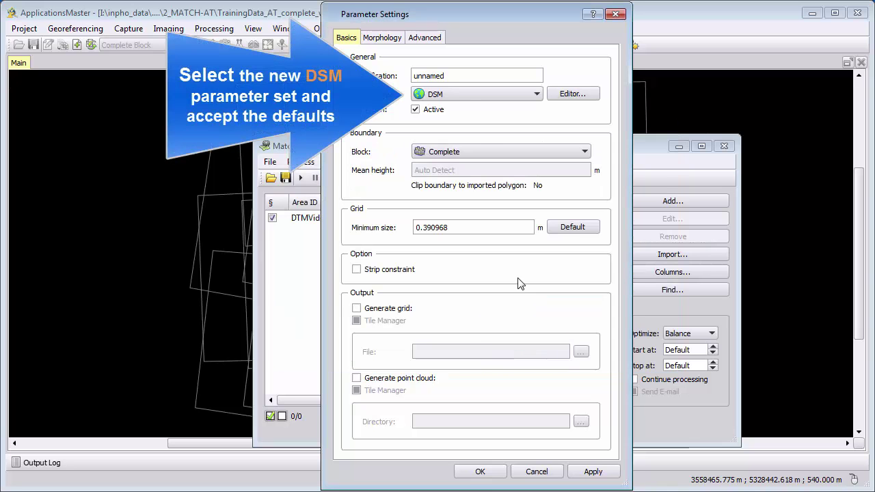
{"action": "left_click", "coordinate": [466, 95]}
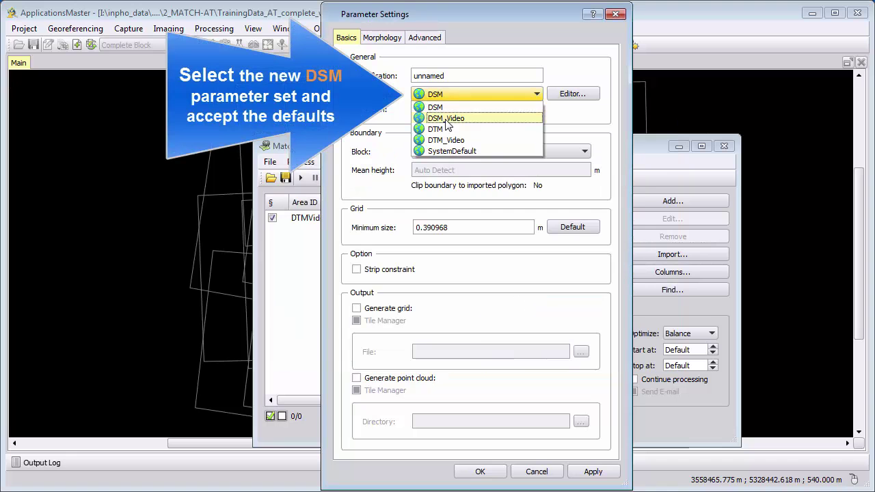
{"action": "left_click", "coordinate": [446, 120]}
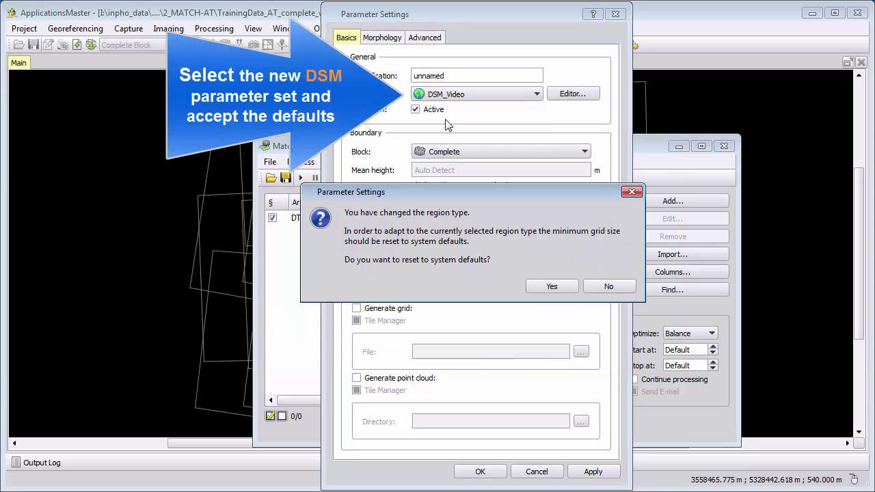
{"action": "left_click_drag", "start_coordinate": [485, 189], "coordinate": [237, 188]}
{"action": "left_click", "coordinate": [294, 286]}
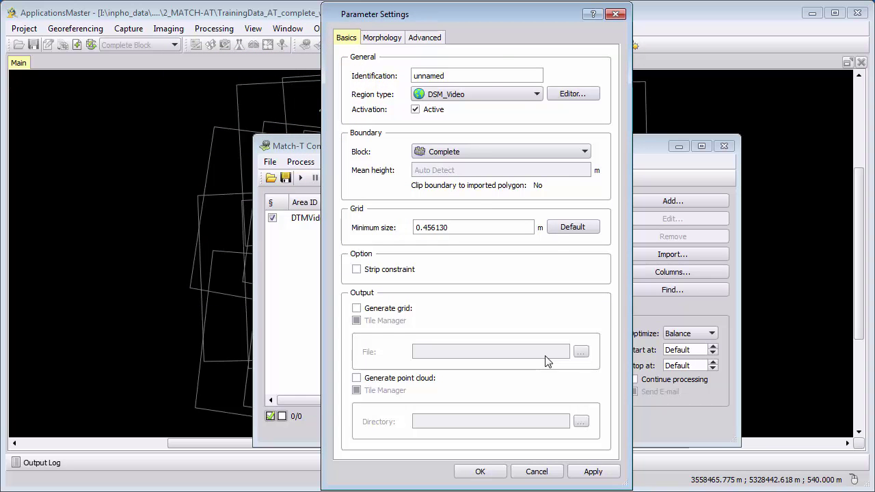
{"action": "double_click", "coordinate": [415, 77]}
{"action": "type", "text": "DSMVideo"}
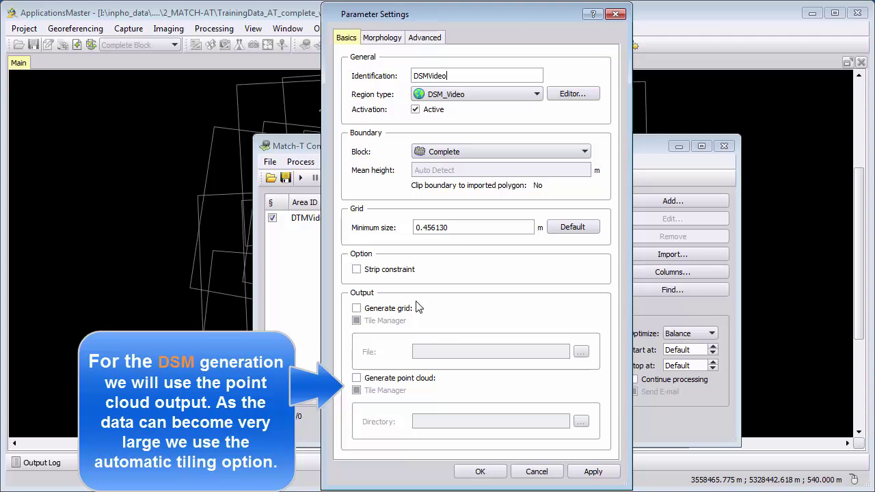
Enable a tiled point cloud written to the DSM Video folder, then queue the DSMVideo area
{"action": "left_click", "coordinate": [357, 380]}
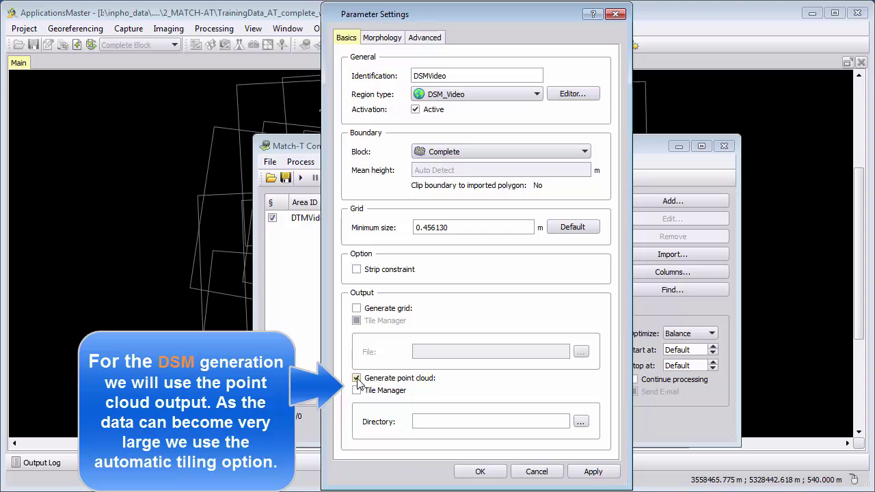
{"action": "left_click", "coordinate": [356, 391]}
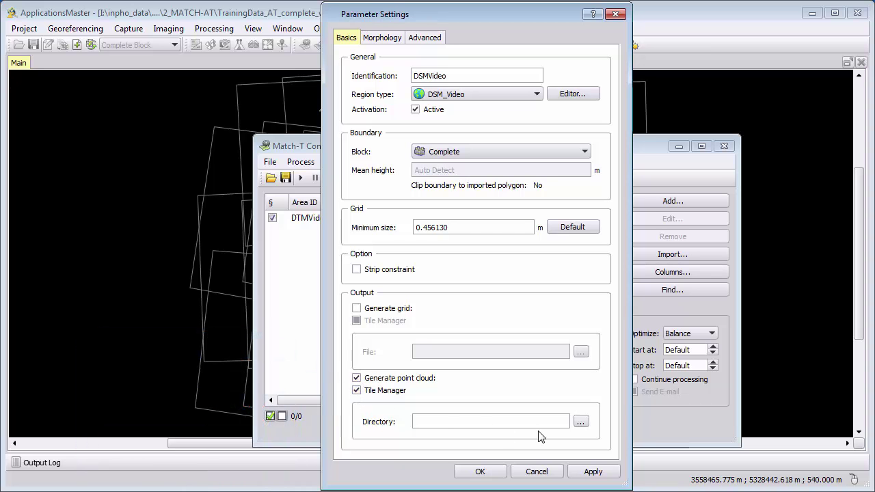
{"action": "left_click", "coordinate": [580, 422]}
{"action": "left_click", "coordinate": [713, 369]}
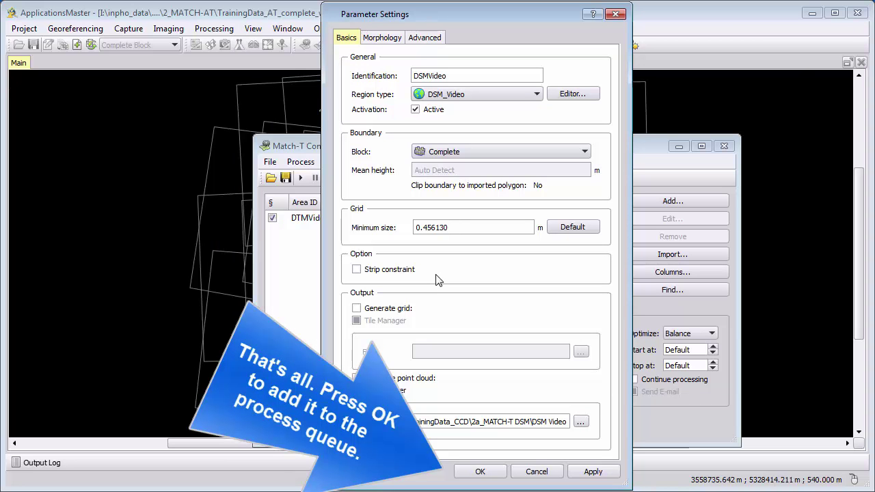
{"action": "left_click", "coordinate": [479, 471]}
Make sure both the DTMVideo and DSMVideo rows are checked in the queue
{"action": "left_click", "coordinate": [441, 231]}
{"action": "left_click", "coordinate": [438, 219]}
{"action": "left_click", "coordinate": [315, 231]}
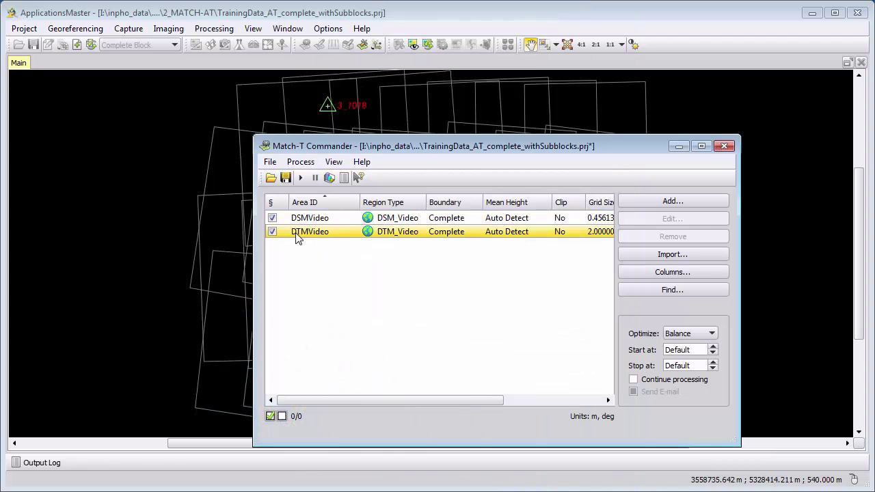
{"action": "left_click", "coordinate": [356, 266]}
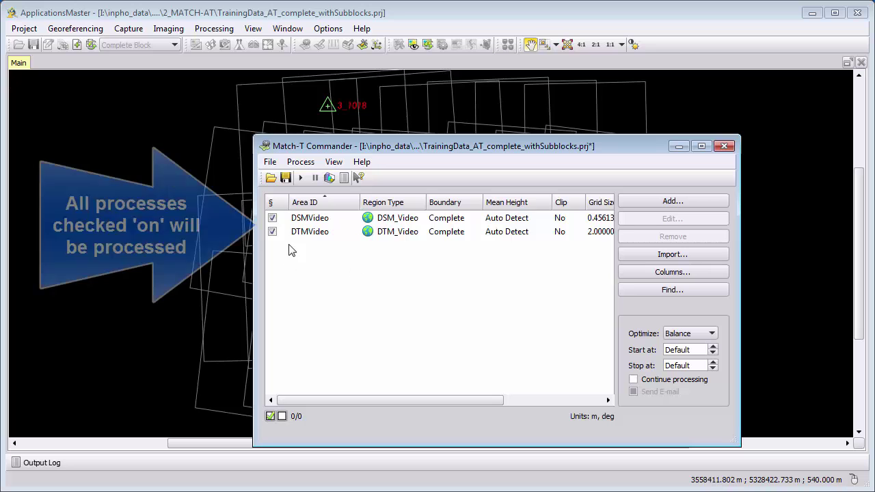
{"action": "left_click", "coordinate": [290, 219]}
{"action": "left_click", "coordinate": [272, 233]}
{"action": "left_click", "coordinate": [272, 233]}
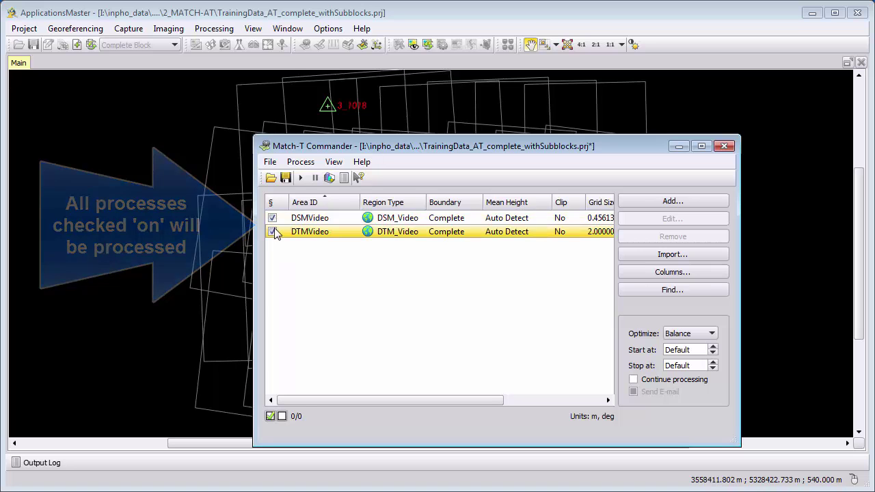
{"action": "left_click", "coordinate": [296, 218]}
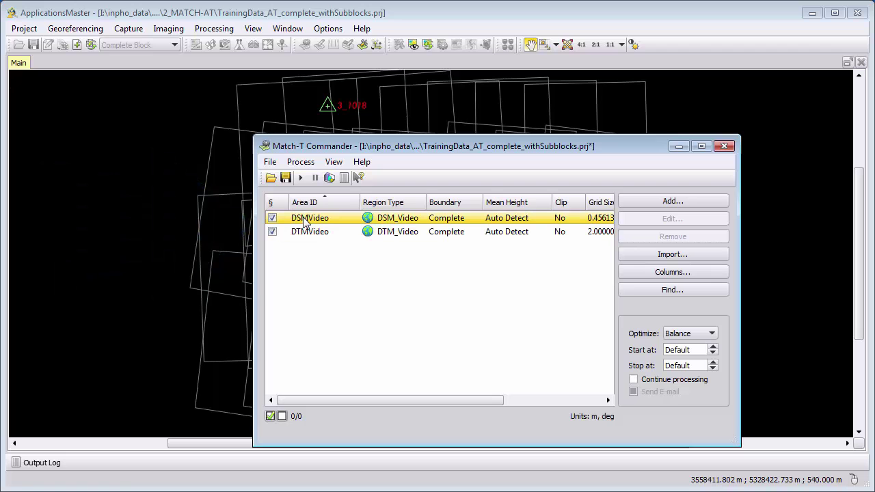
Start processing the checked areas and save the project changes when prompted
{"action": "left_click", "coordinate": [294, 223], "text": "ctrl"}
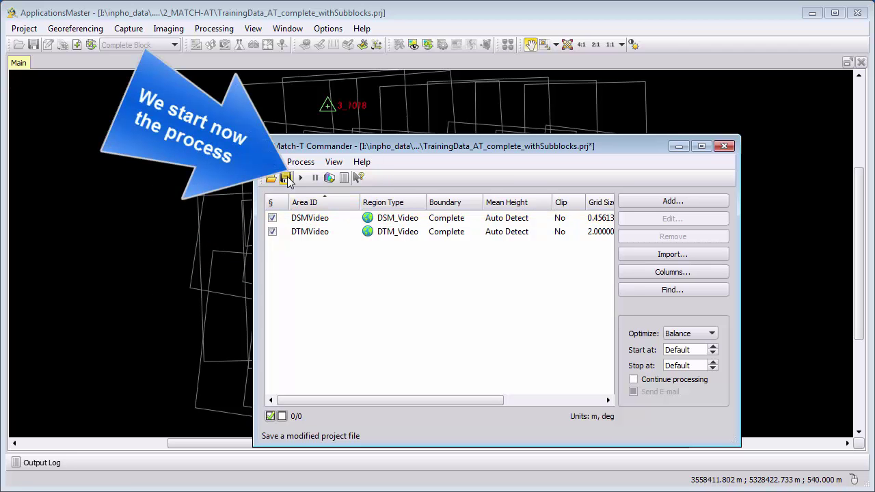
{"action": "left_click", "coordinate": [300, 162]}
{"action": "left_click", "coordinate": [304, 177]}
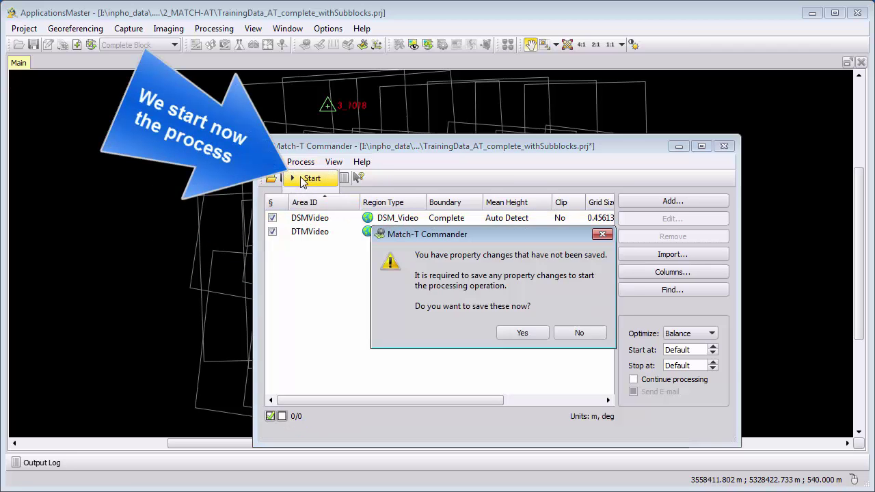
{"action": "left_click", "coordinate": [518, 332]}
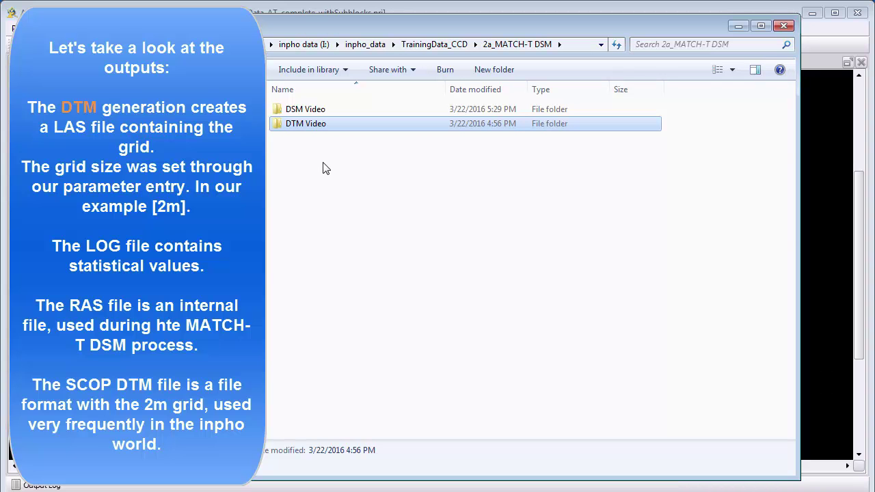
Open the DTM Video folder and inspect DTMVideo.log and DTMVideo.dtm.las
{"action": "double_click", "coordinate": [314, 124]}
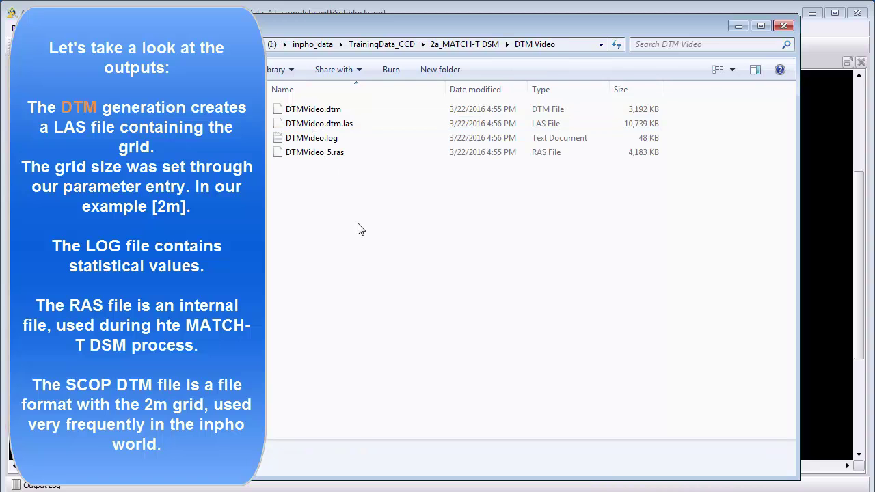
{"action": "left_click", "coordinate": [325, 143]}
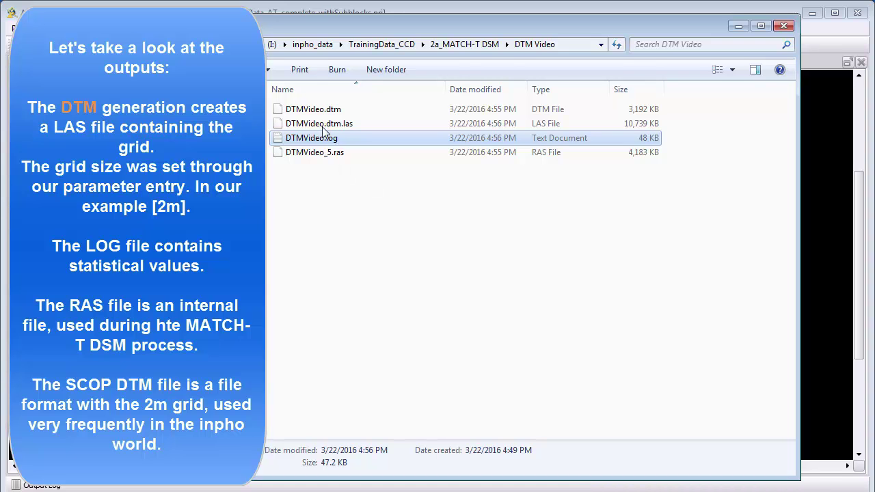
{"action": "mouse_move", "coordinate": [352, 131]}
{"action": "left_click", "coordinate": [382, 128]}
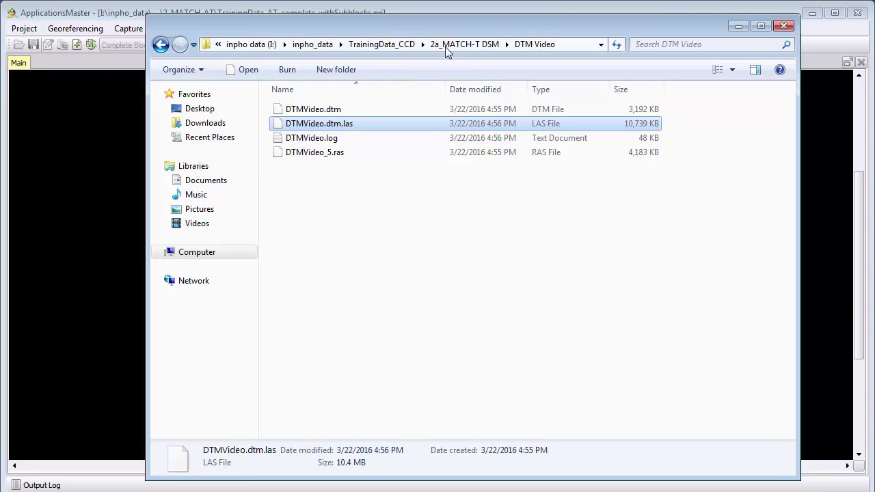
{"action": "left_click", "coordinate": [410, 44]}
{"action": "double_click", "coordinate": [321, 166]}
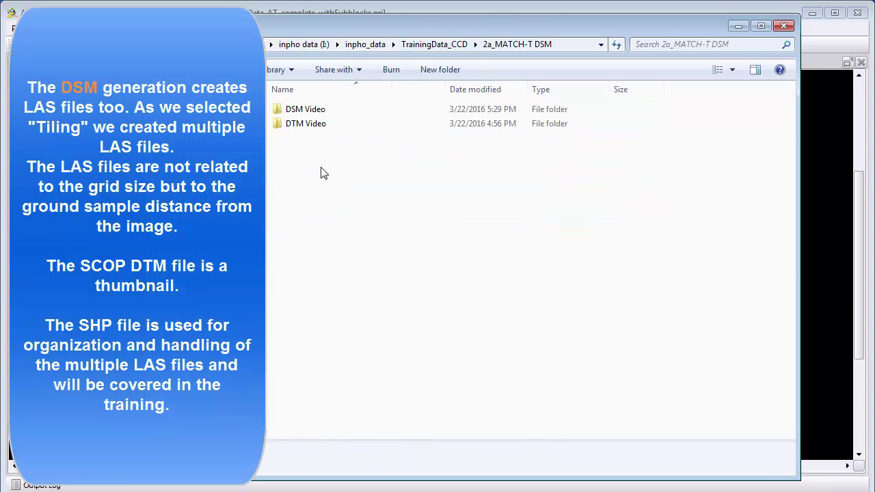
{"action": "double_click", "coordinate": [319, 110]}
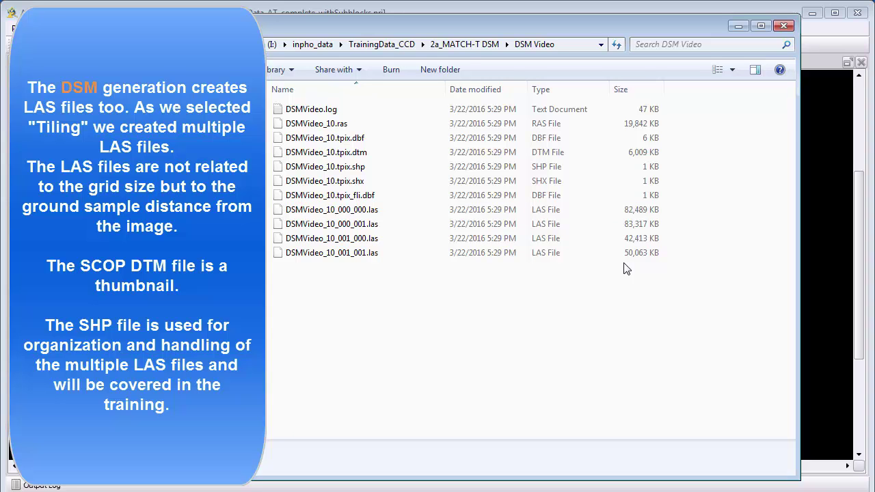
{"action": "left_click", "coordinate": [459, 43]}
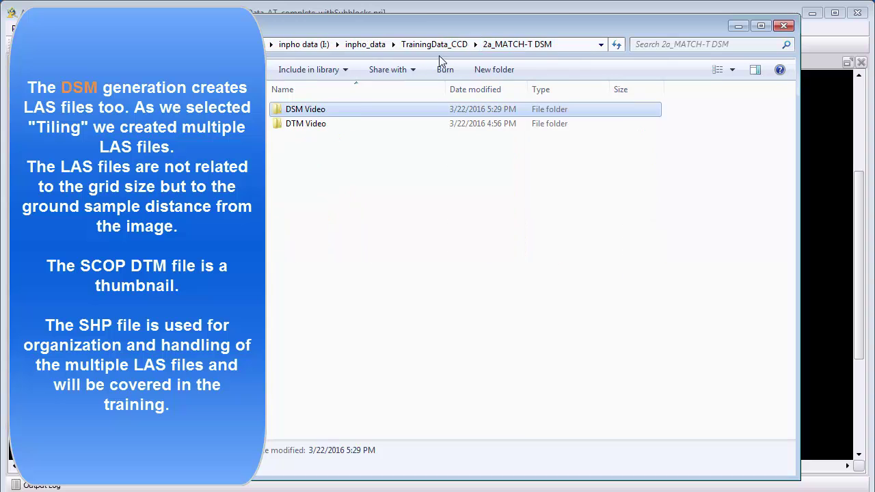
{"action": "double_click", "coordinate": [319, 127]}
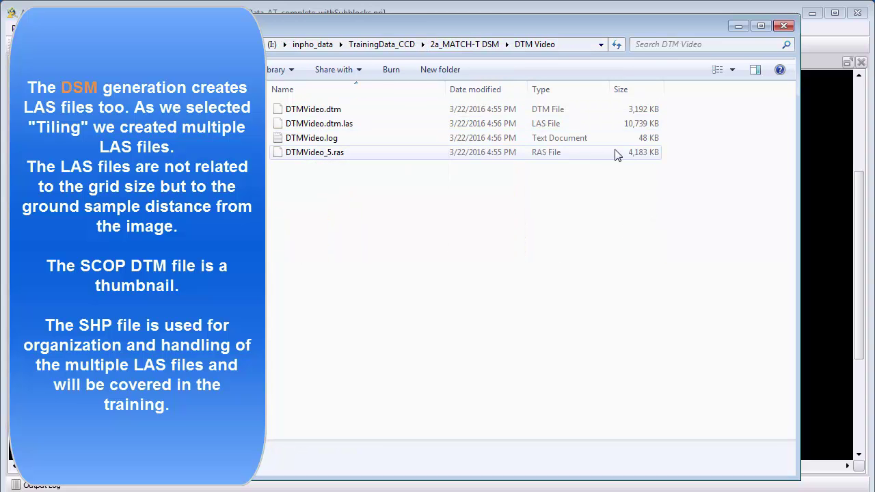